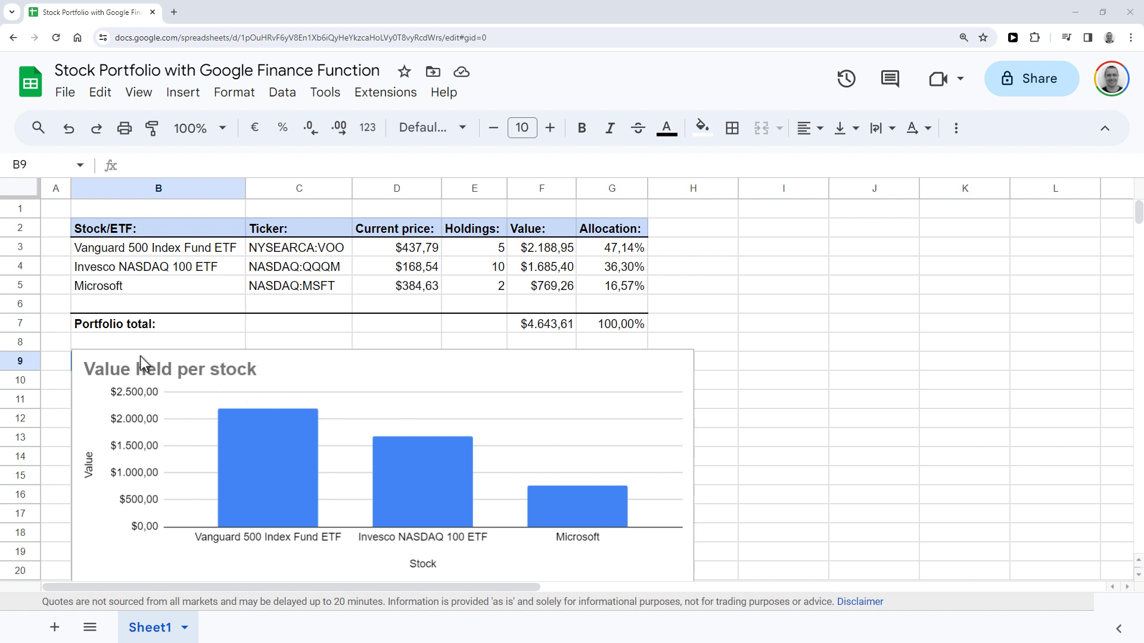
Step: Select the existing 'Value held per stock' chart below the portfolio table
left_click(141, 356)
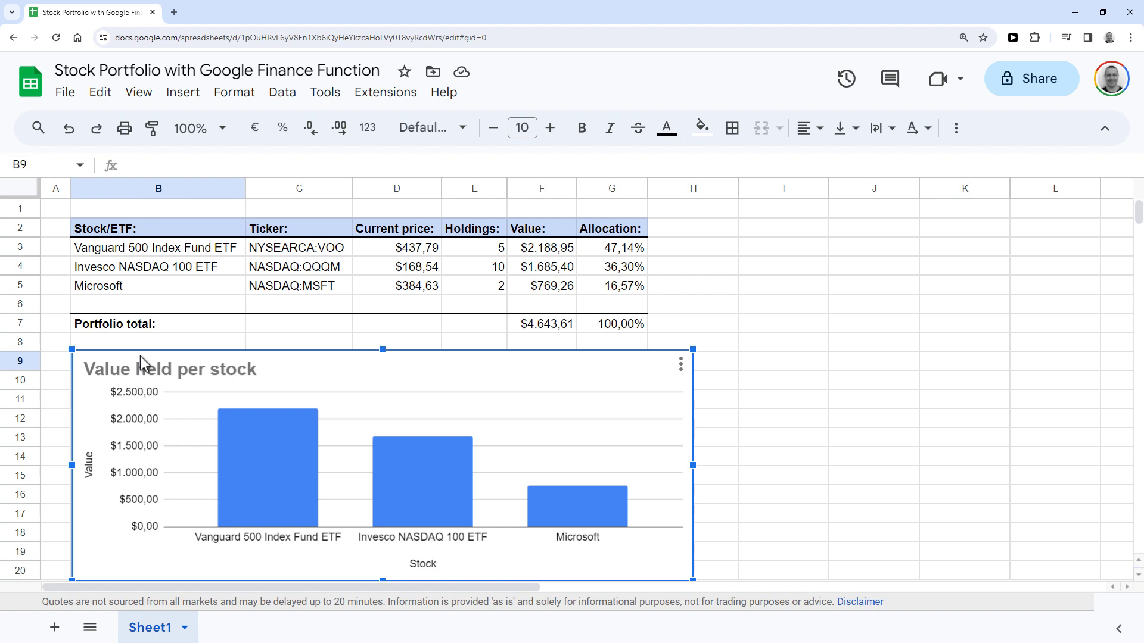
Step: Delete the old chart, insert a new empty chart and stretch it across rows 9-20 below the table
key("Delete")
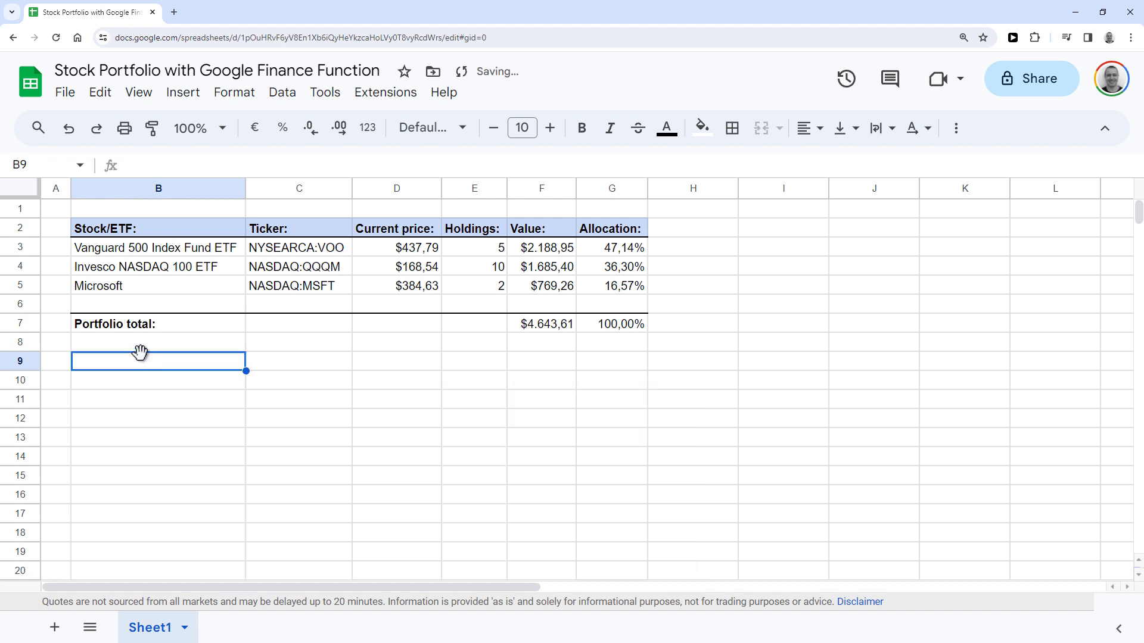
left_click(182, 94)
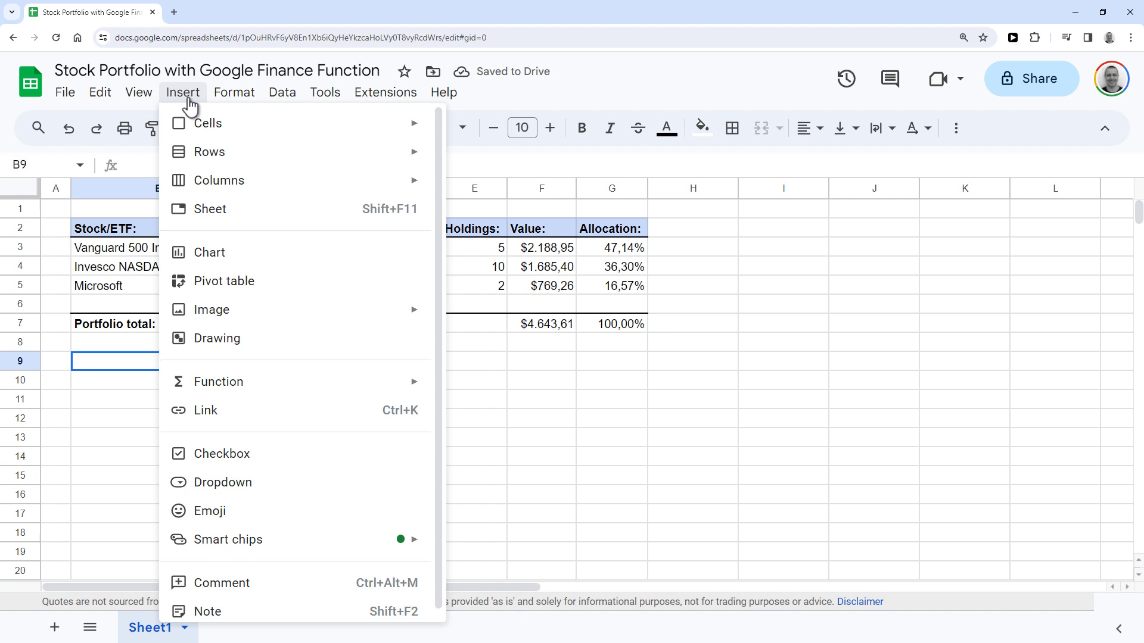
left_click(288, 254)
mouse_move(158, 215)
left_mouse_down()
mouse_move(374, 431)
mouse_move(76, 471)
left_mouse_up()
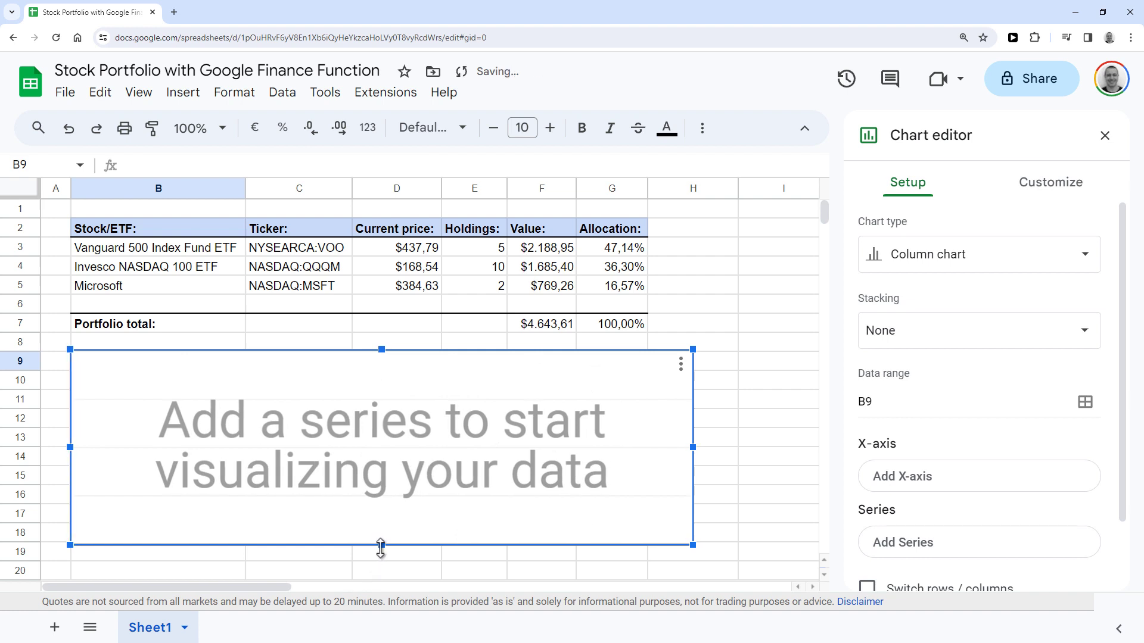
left_click_drag(382, 544, 383, 579)
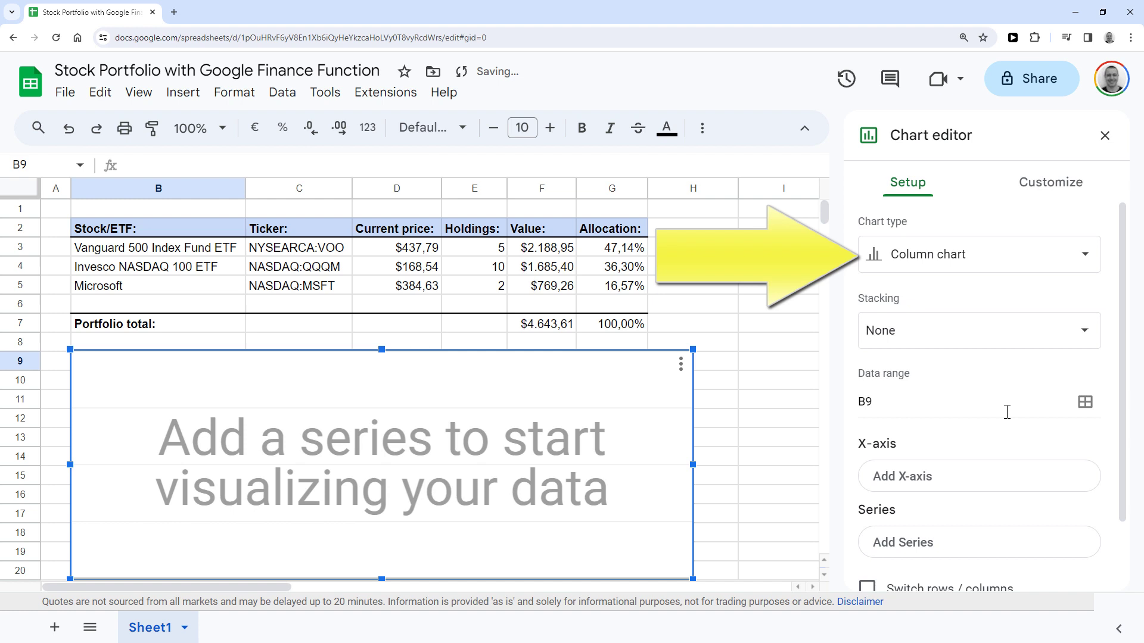
Step: Set the chart's data range to the holding values in F3:F5
left_click(1085, 402)
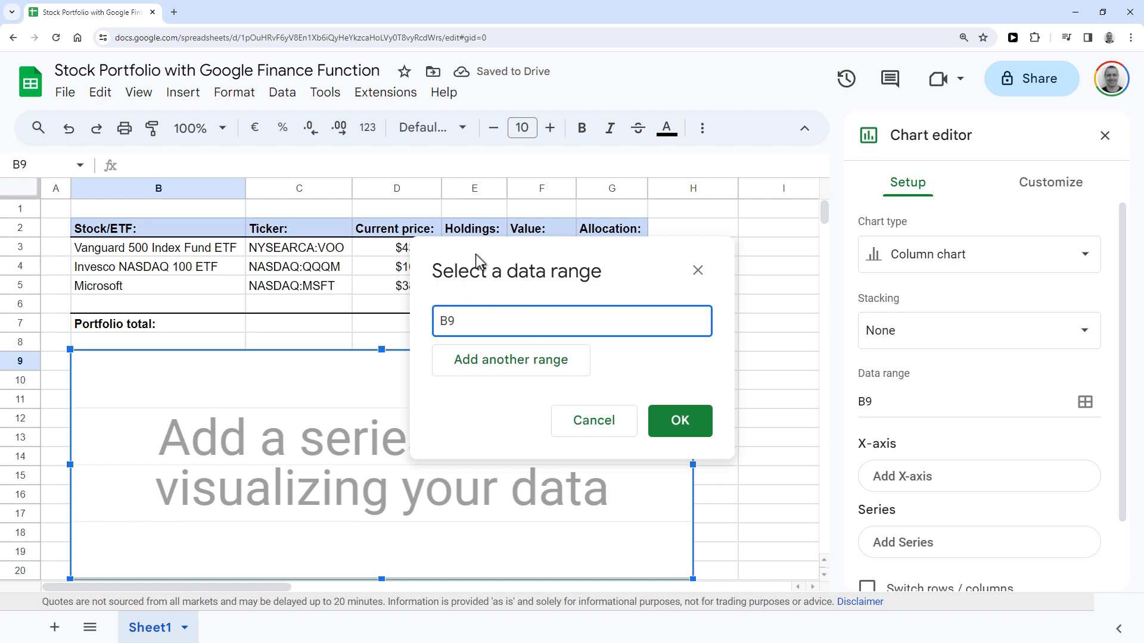
left_click_drag(474, 255, 700, 235)
left_click(563, 255)
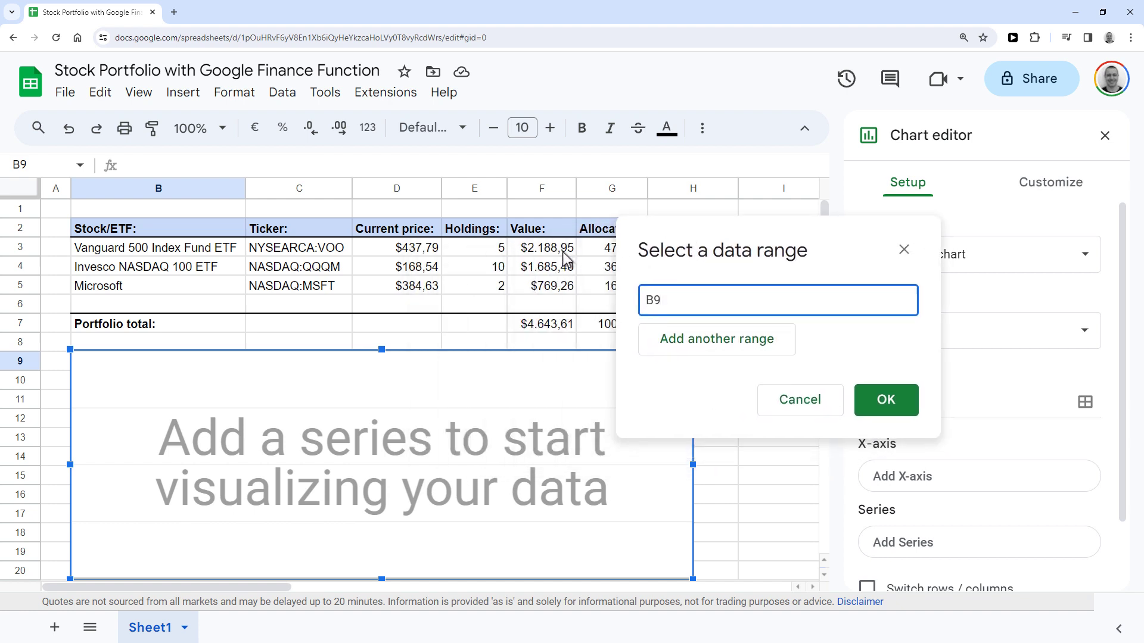
left_click_drag(562, 253, 549, 298)
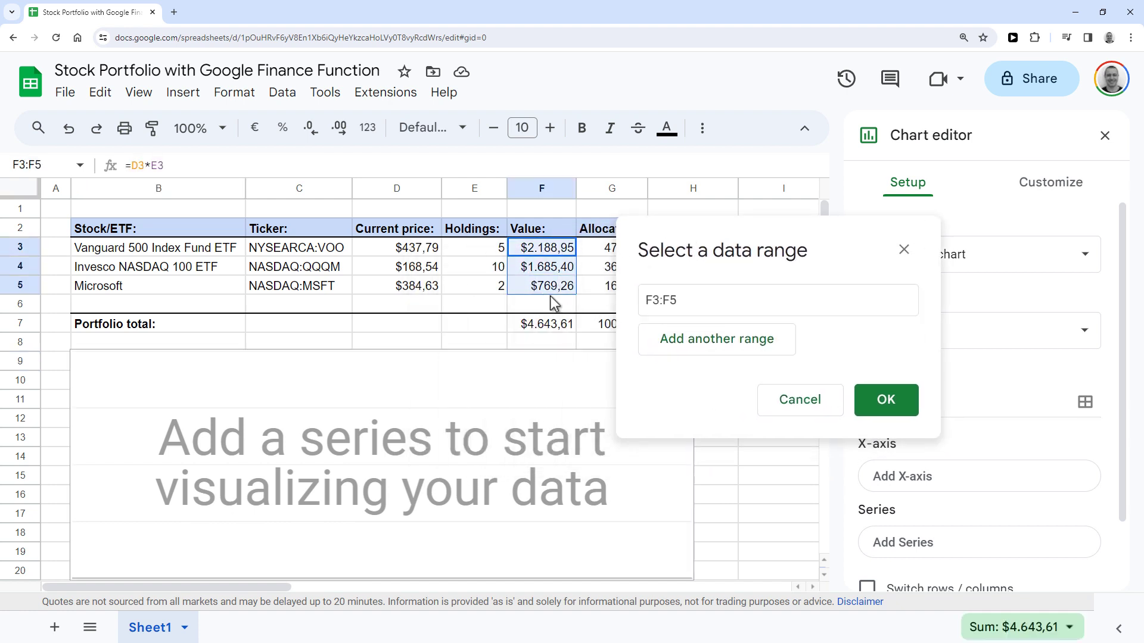
left_click(900, 414)
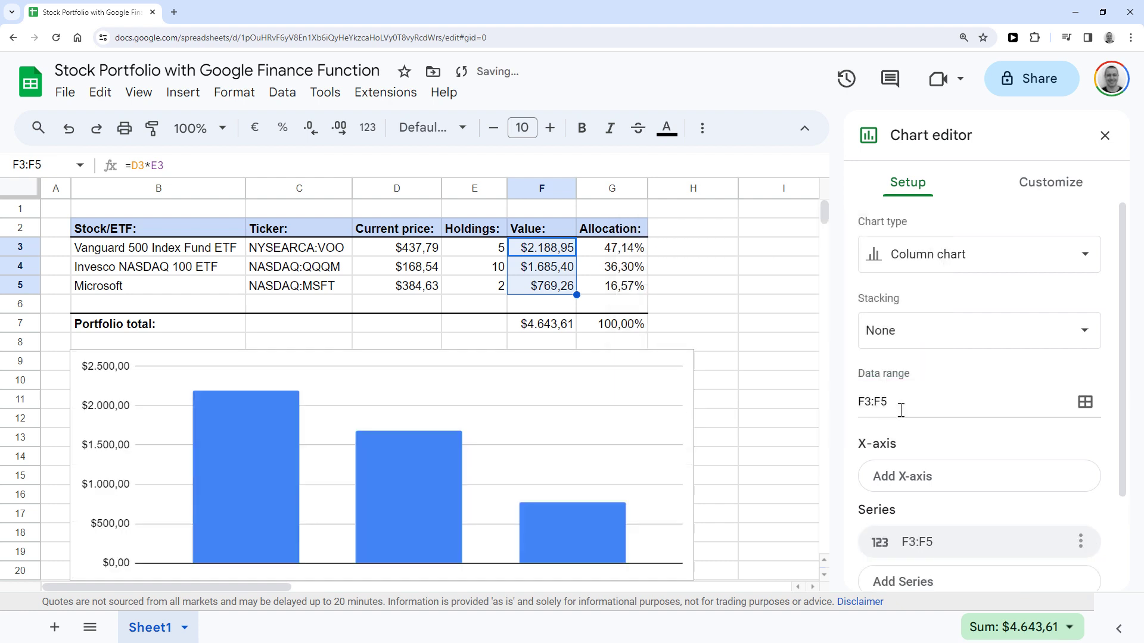
Step: Add the stock names in B3:B5 as the chart's x-axis labels
left_click(939, 480)
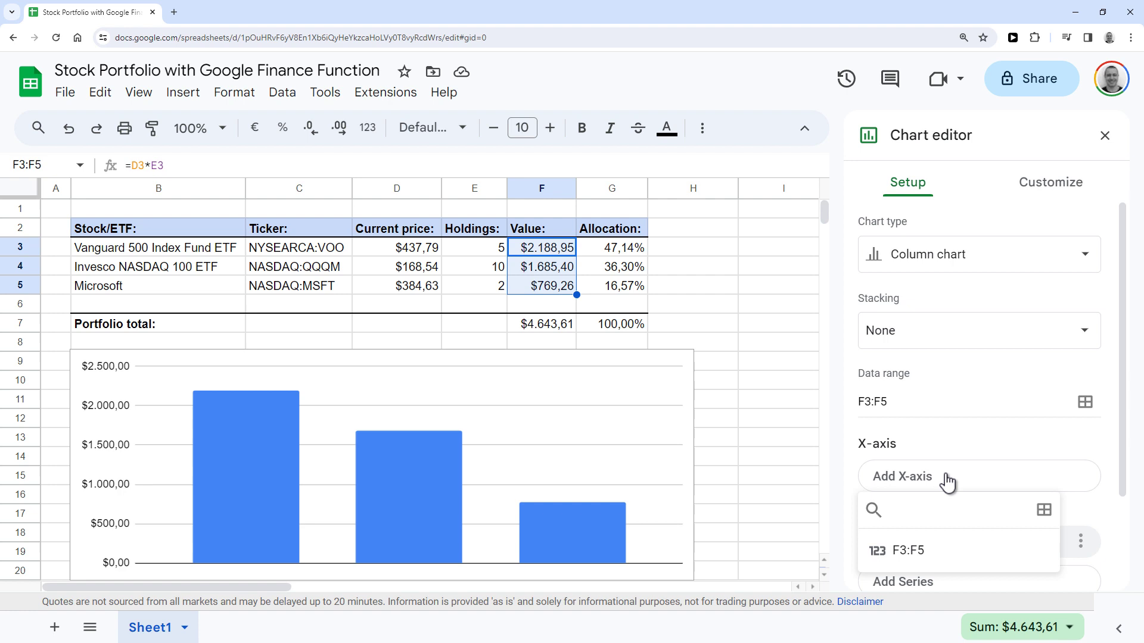
left_click(1039, 512)
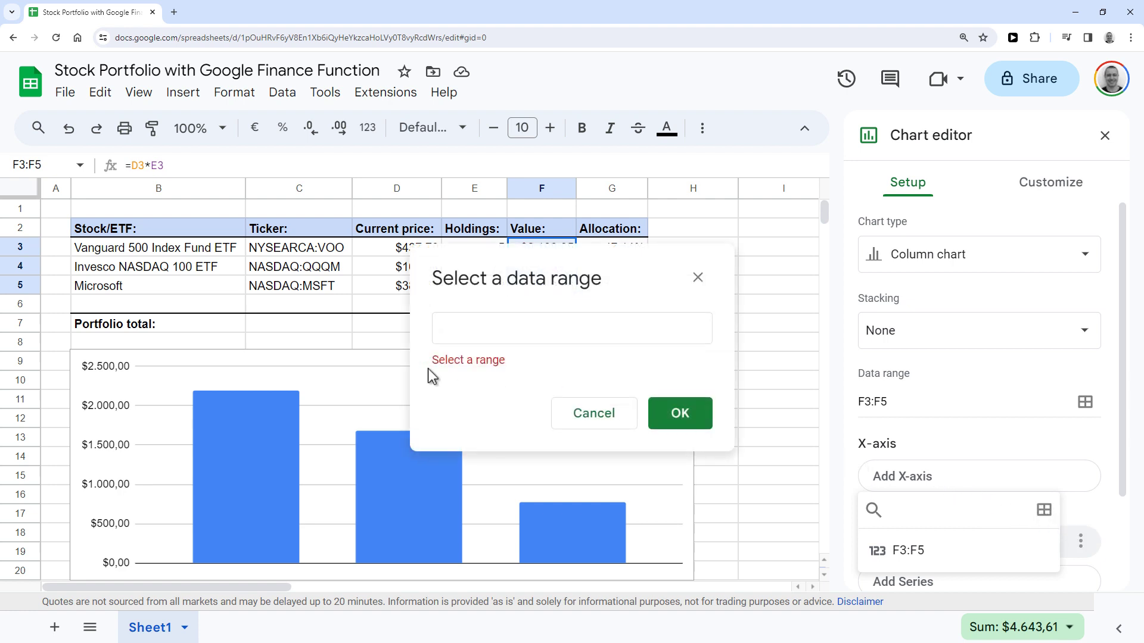
left_click_drag(162, 249, 158, 283)
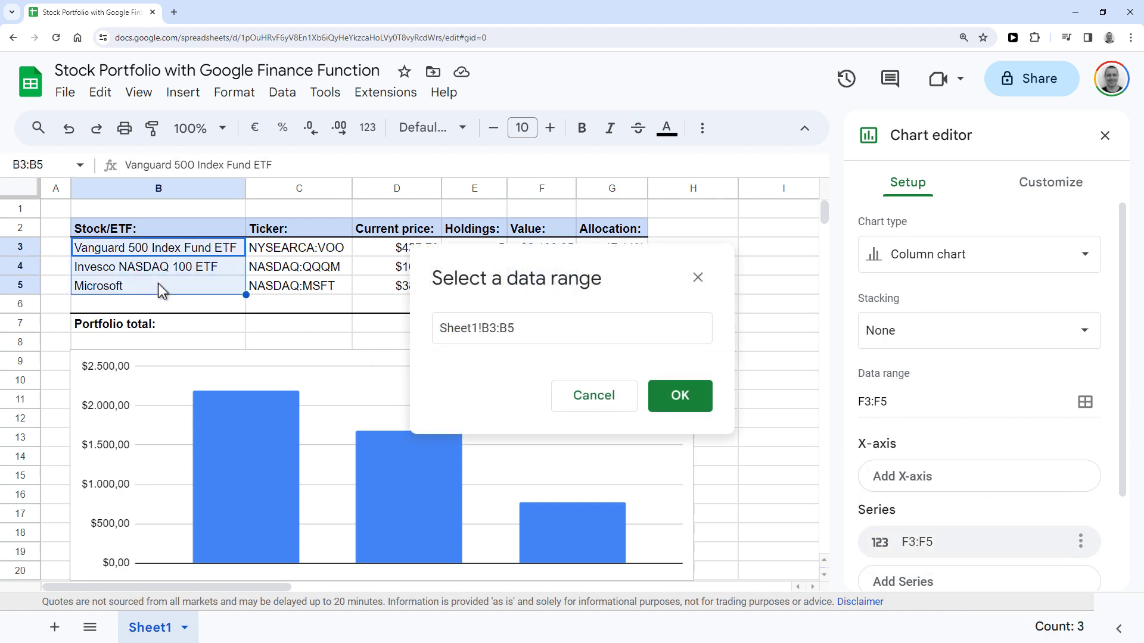
left_click(697, 402)
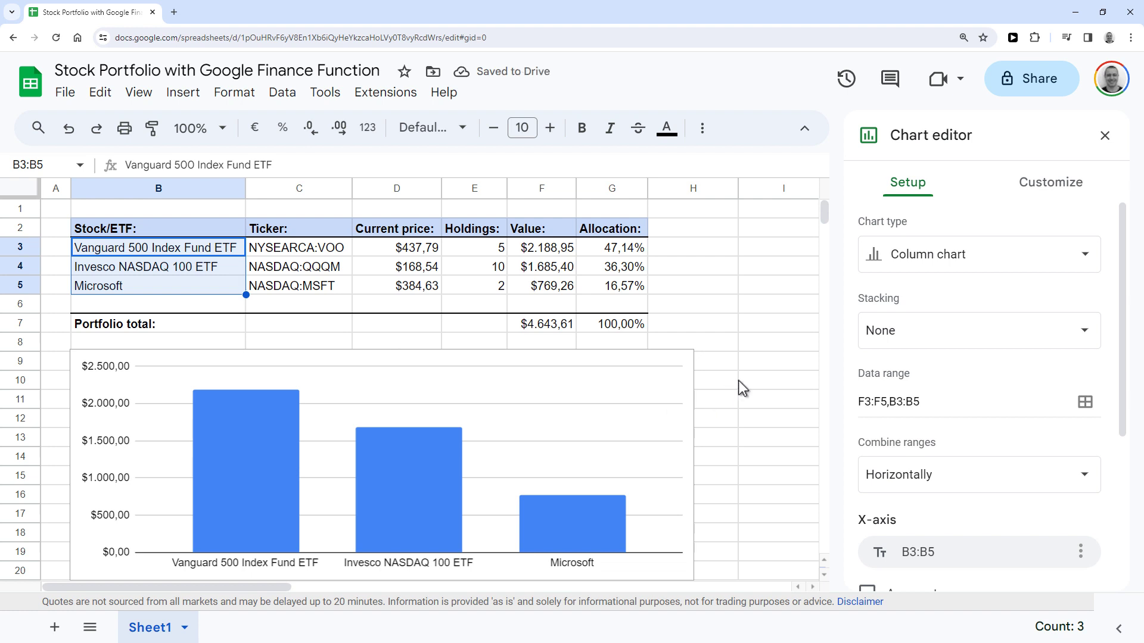
Step: In Customize > Chart & axis titles, enter the chart title 'Value held per stock'
left_click(1070, 195)
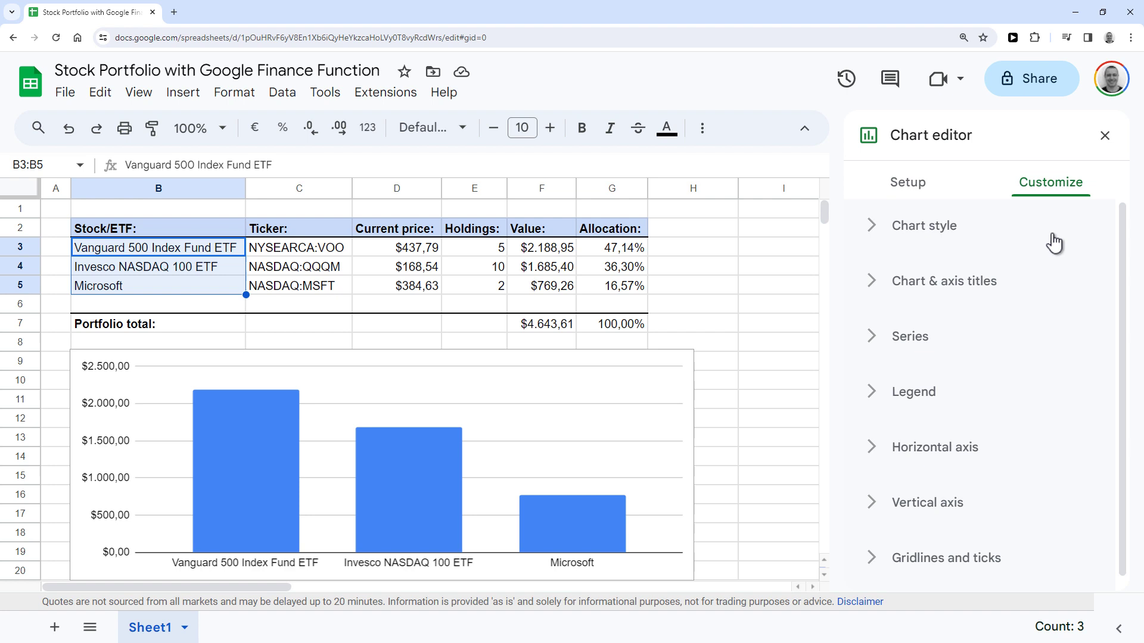
left_click(1019, 296)
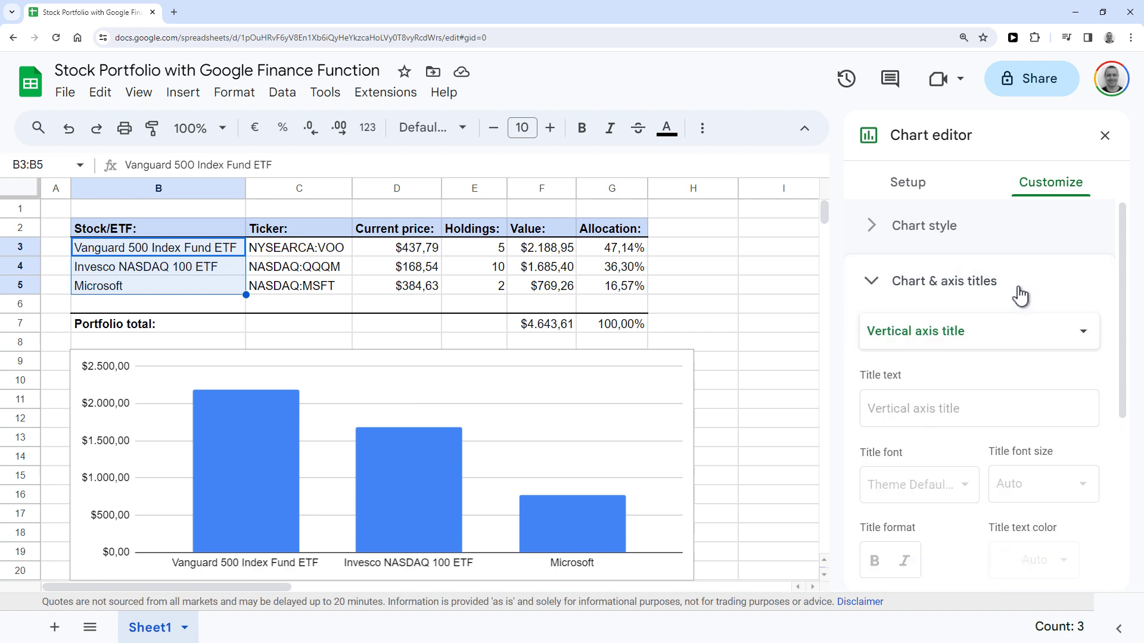
left_click(938, 328)
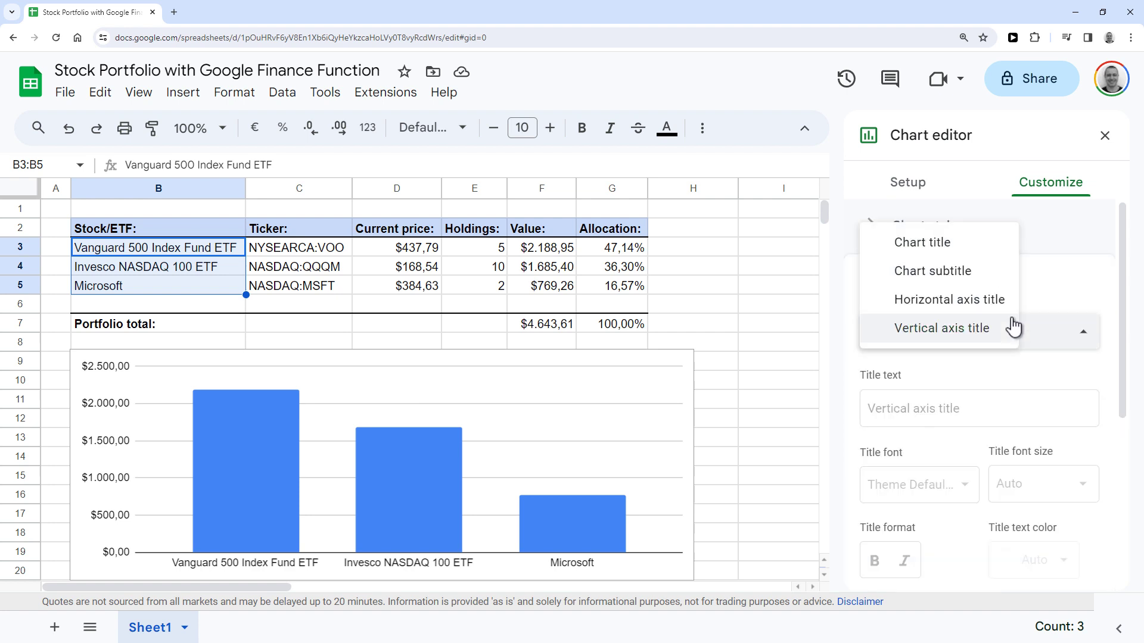
left_click(980, 251)
left_click(962, 409)
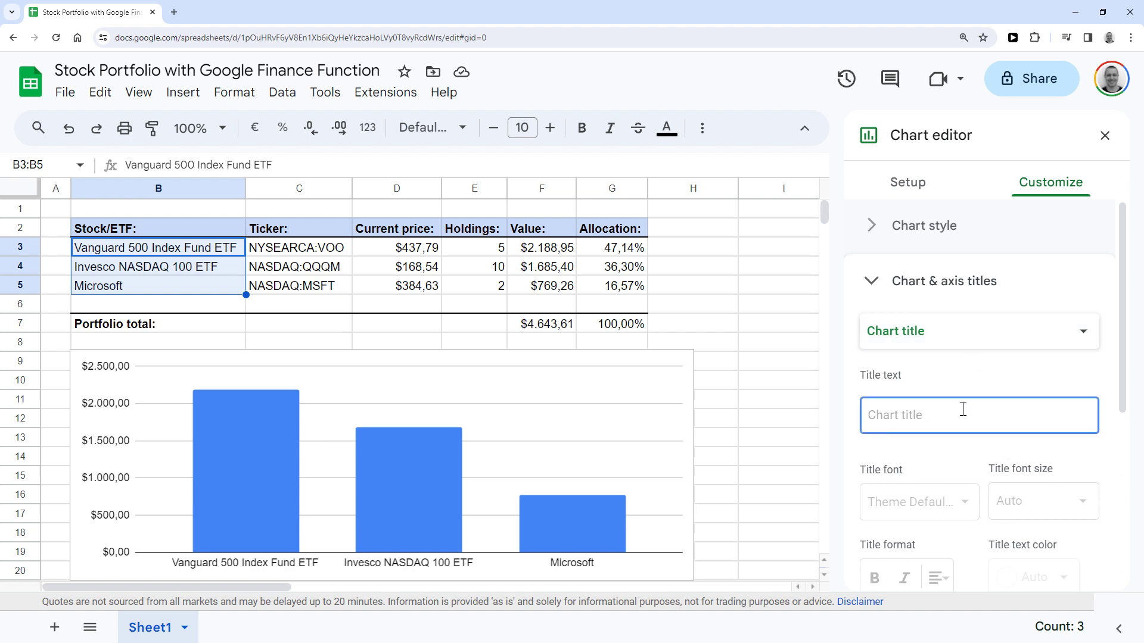
type("Value hel")
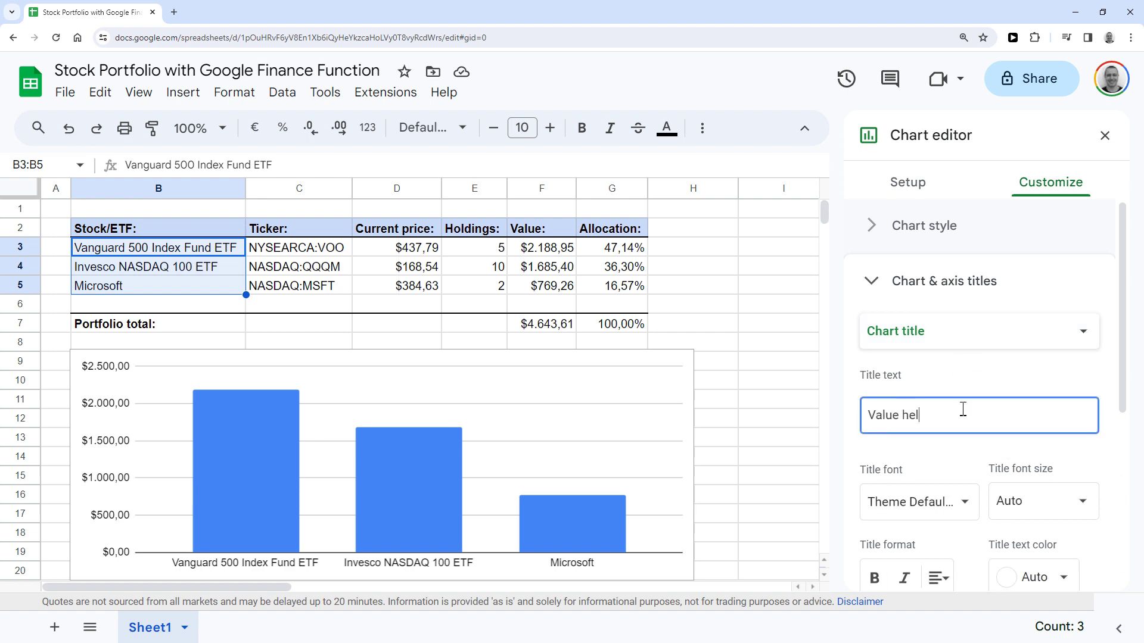
type("d per stock")
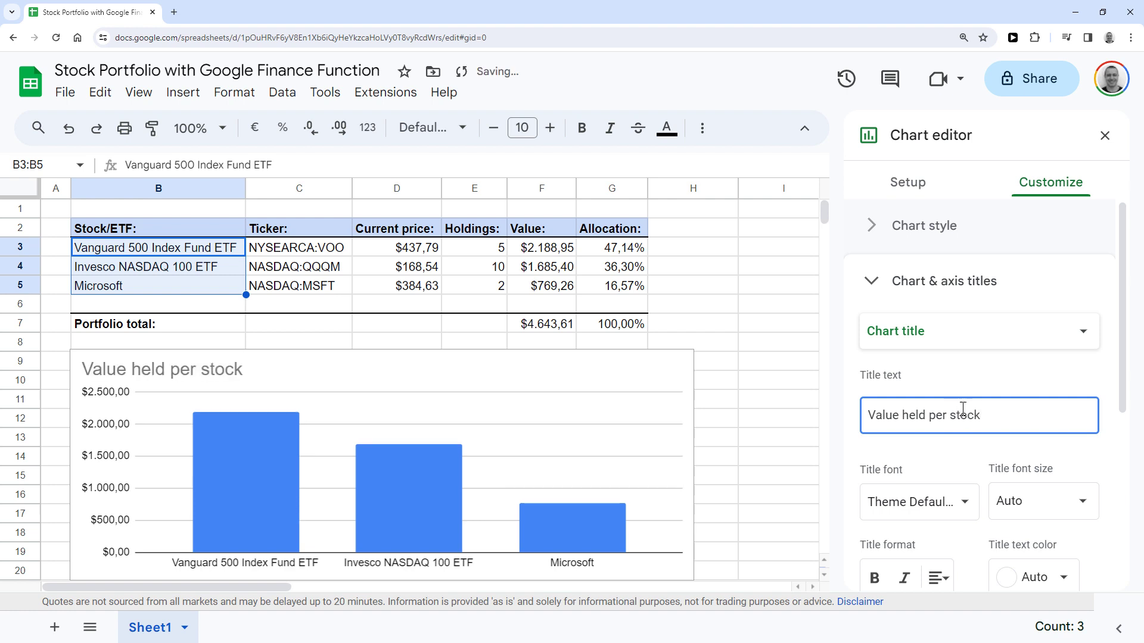
Step: Set the horizontal axis title to 'Stock'
left_click(1075, 342)
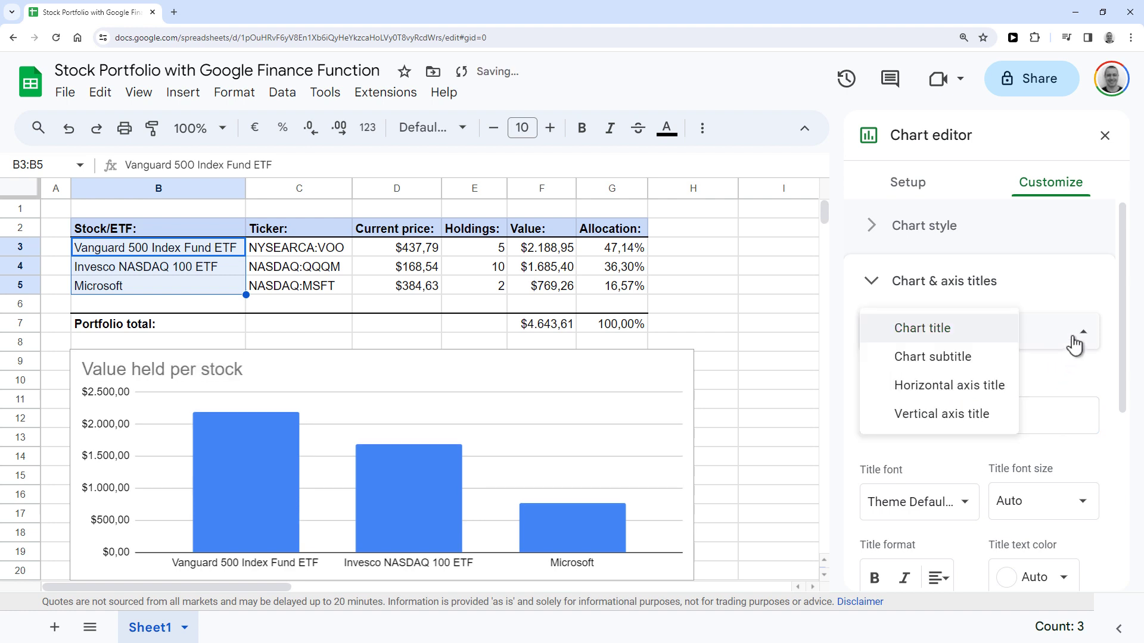
left_click(991, 387)
left_click(982, 408)
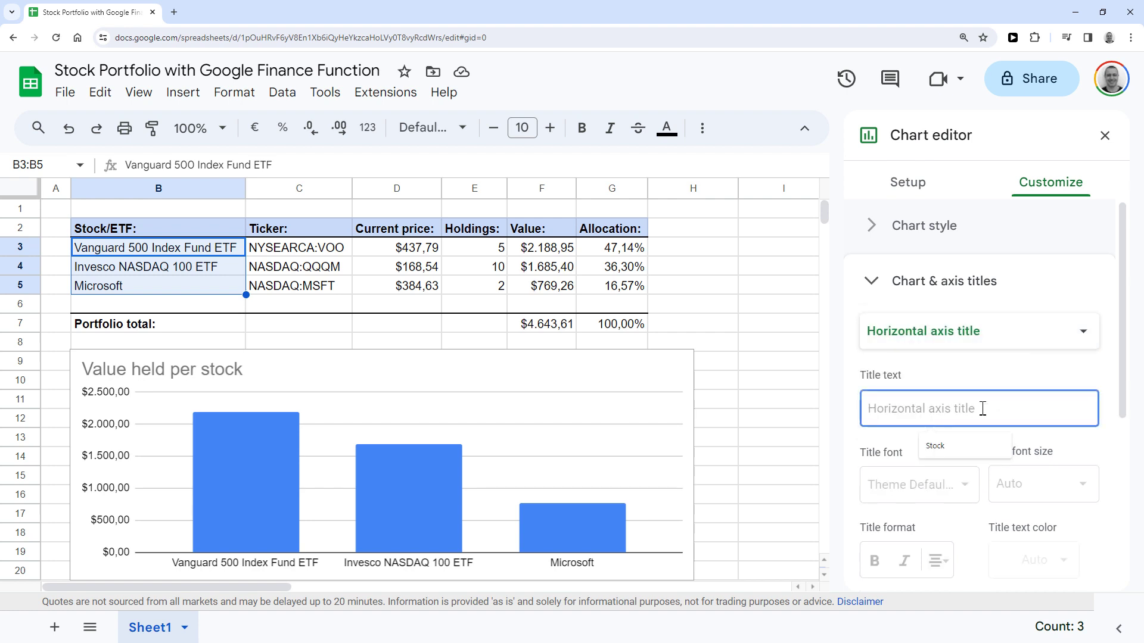
type("S")
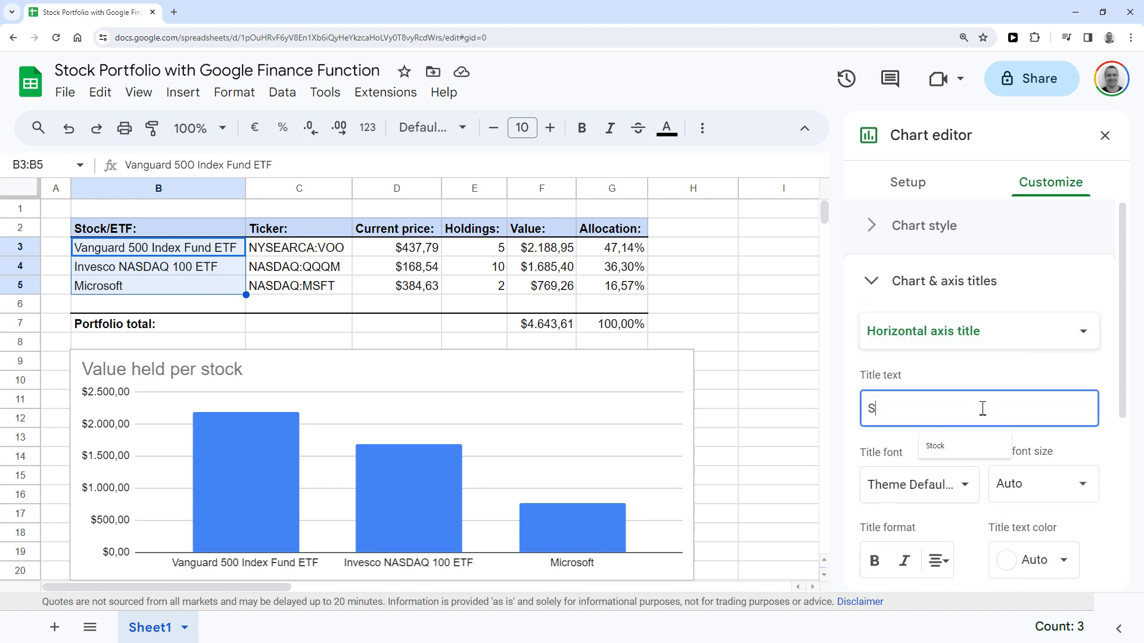
type("tock")
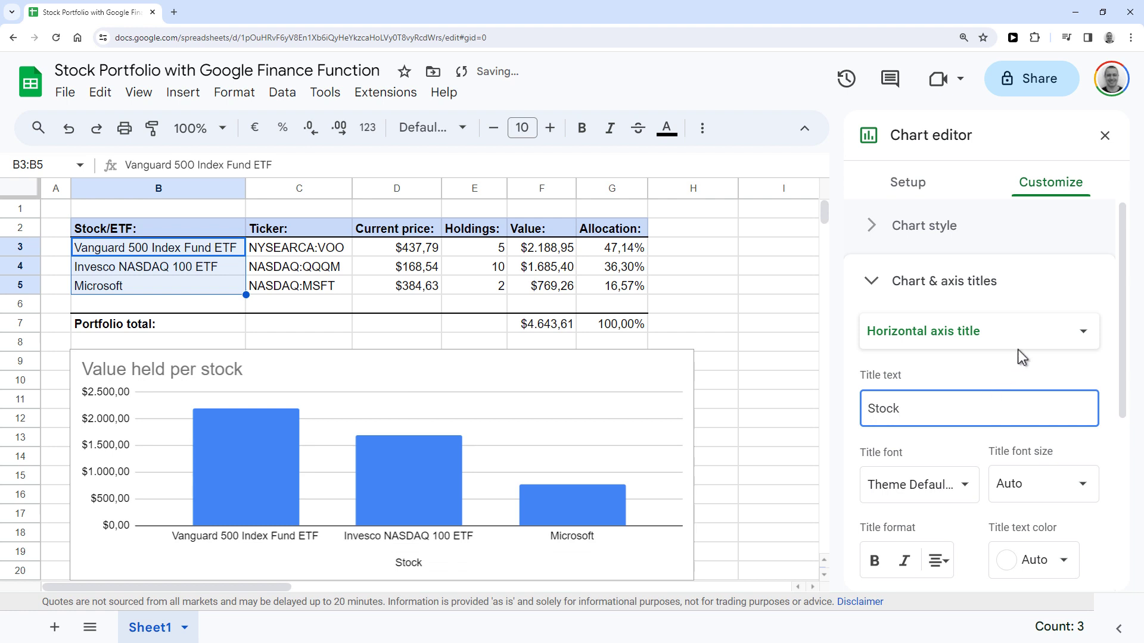
left_click(1014, 347)
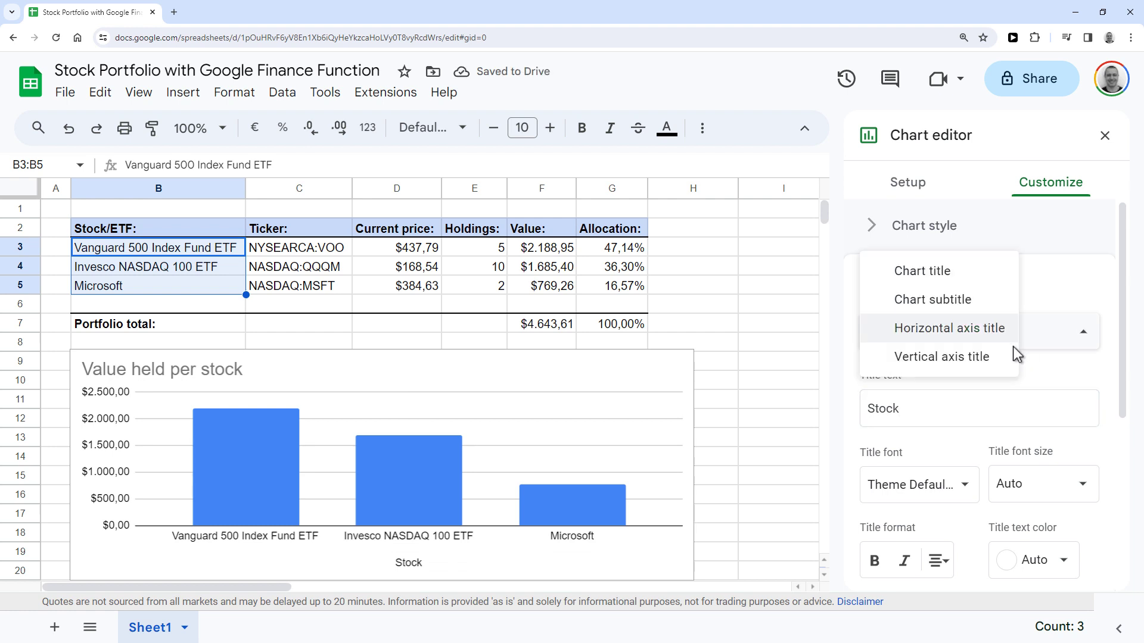
Step: Set the vertical axis title to 'Value'
left_click(971, 356)
left_click(949, 413)
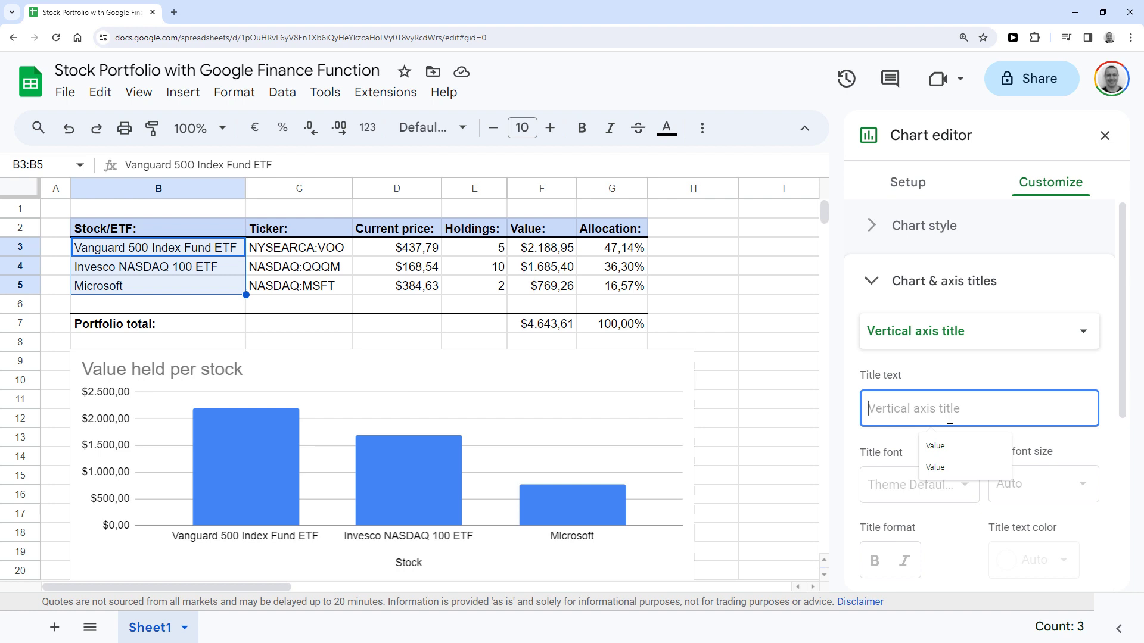
type("V")
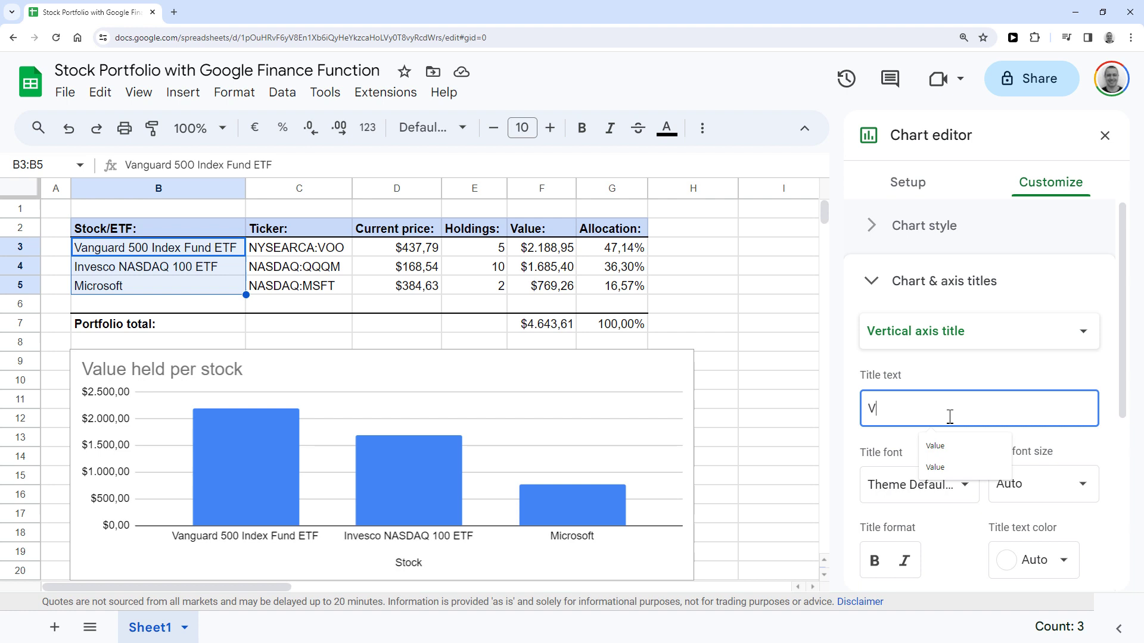
type("alue")
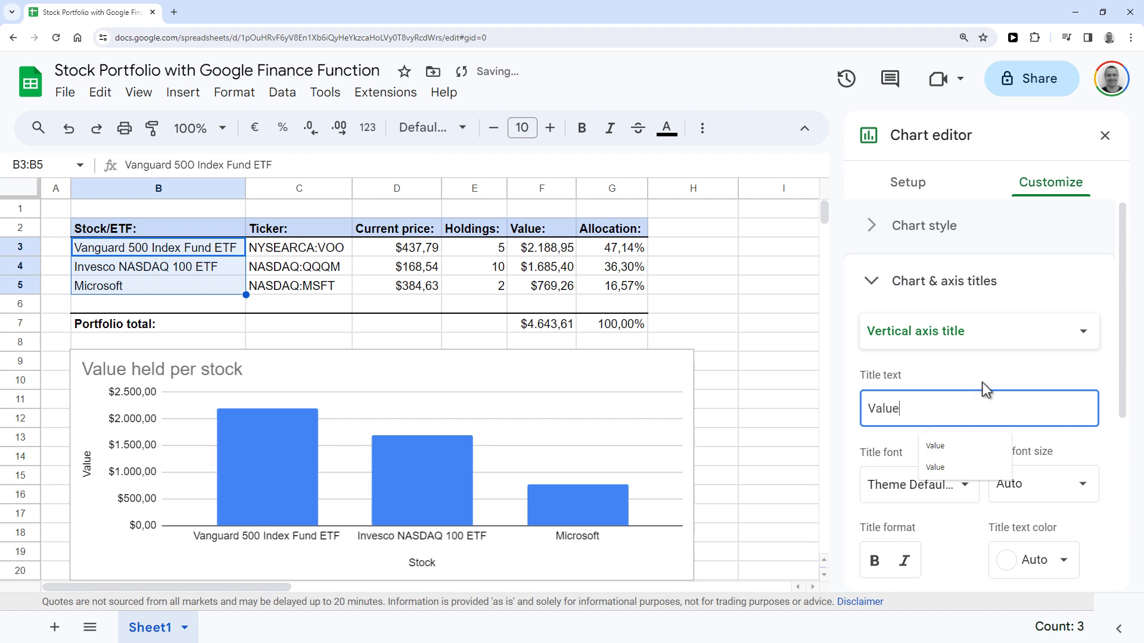
left_click(984, 369)
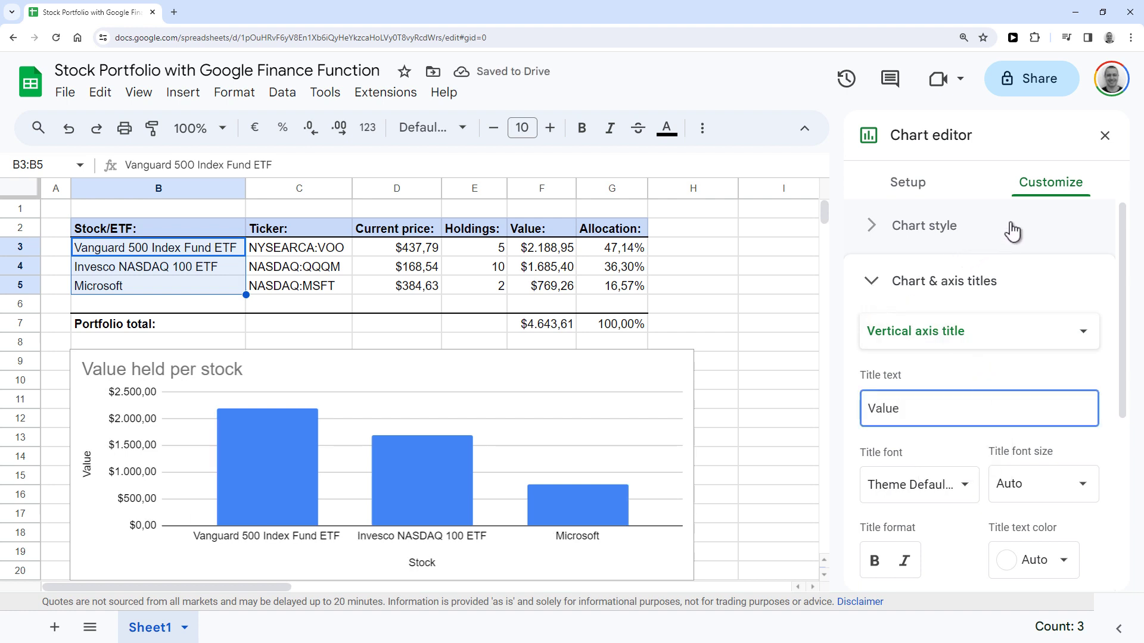
Step: Collapse the titles section and close the Chart editor panel
left_click(877, 286)
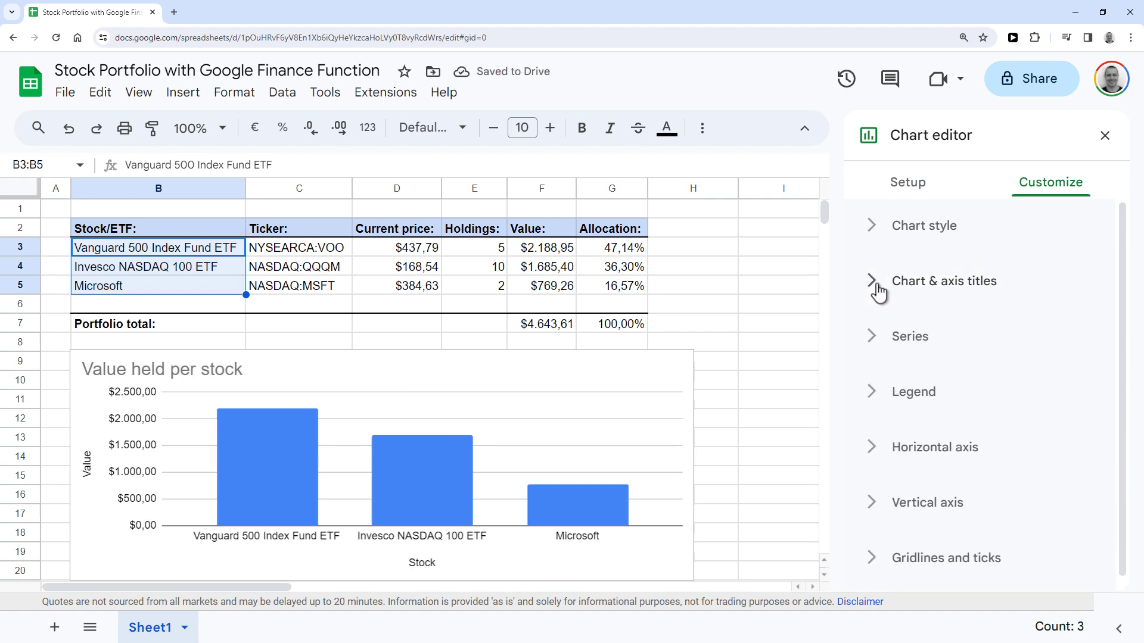
left_click(1104, 135)
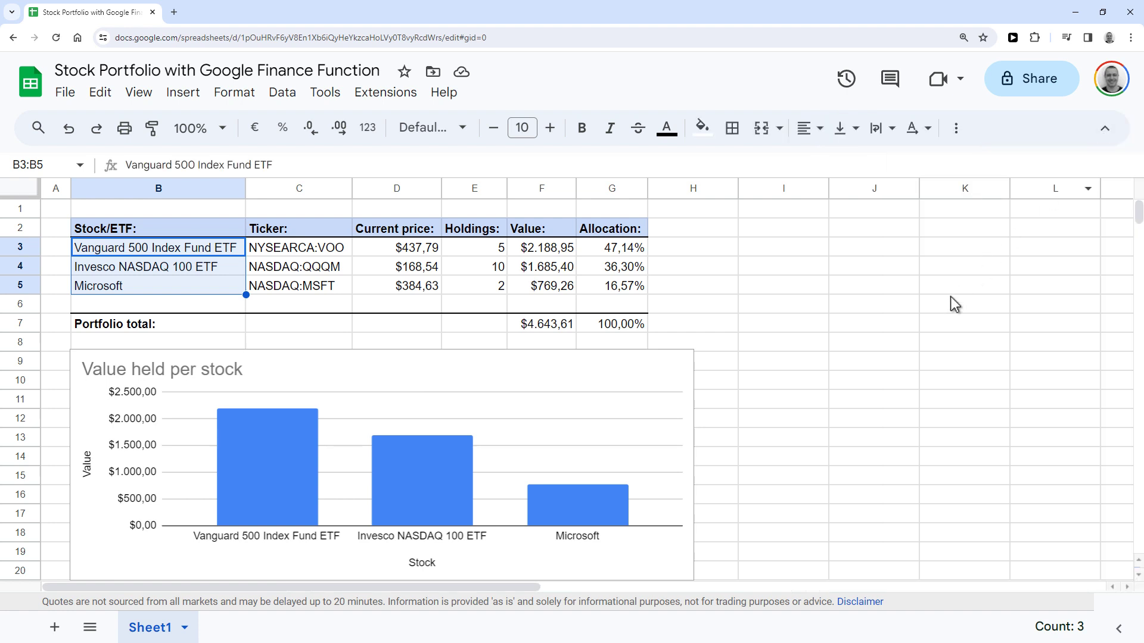